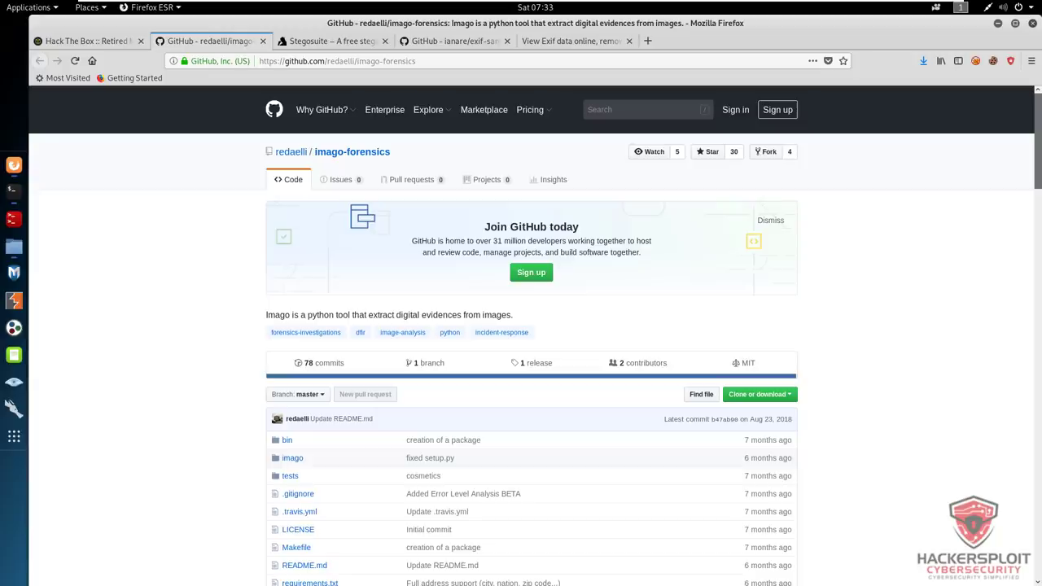
click(317, 42)
scroll(403, 222, up, 1)
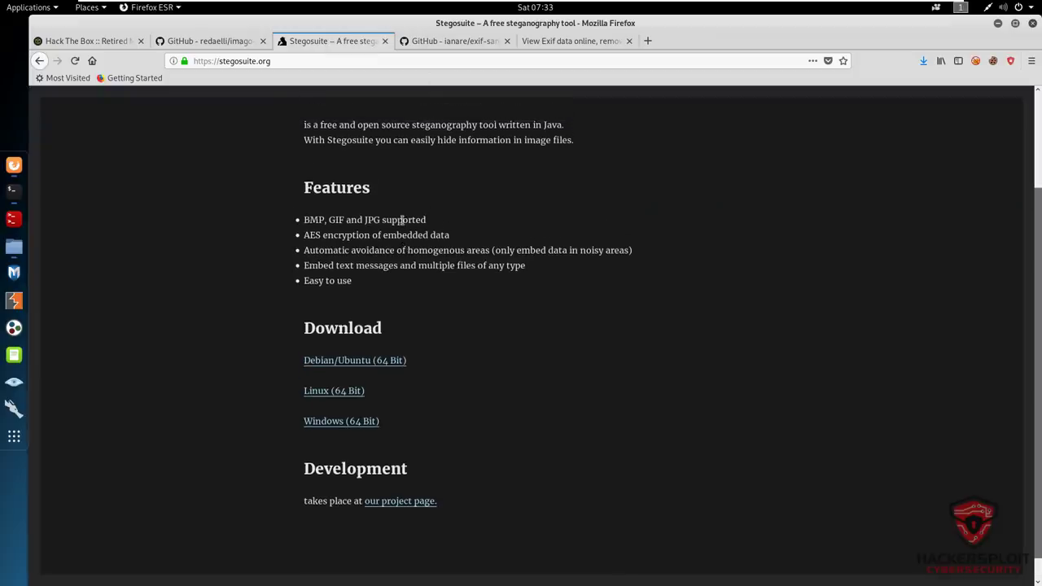
scroll(401, 219, up, 3)
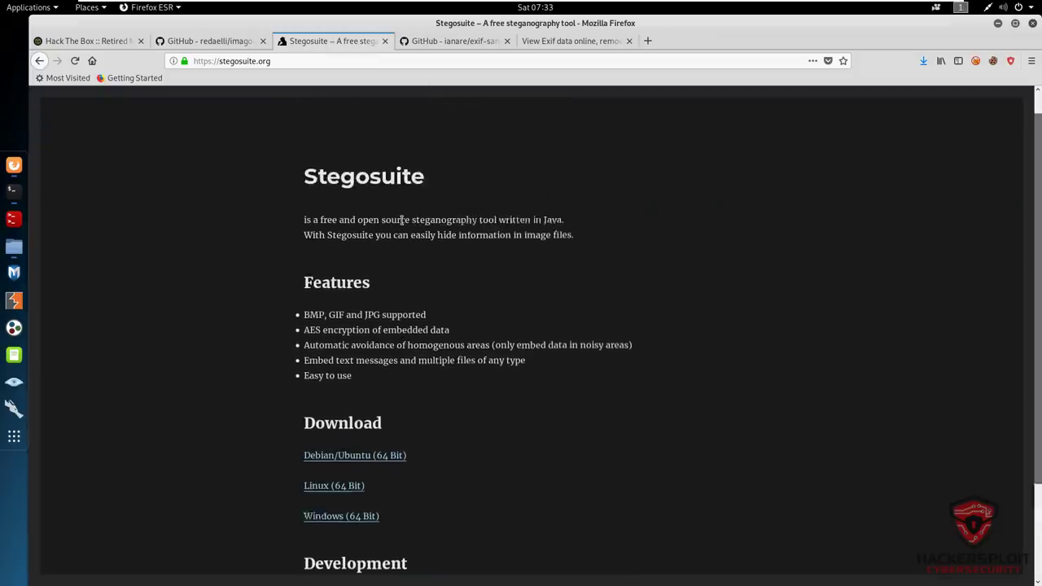
click(213, 43)
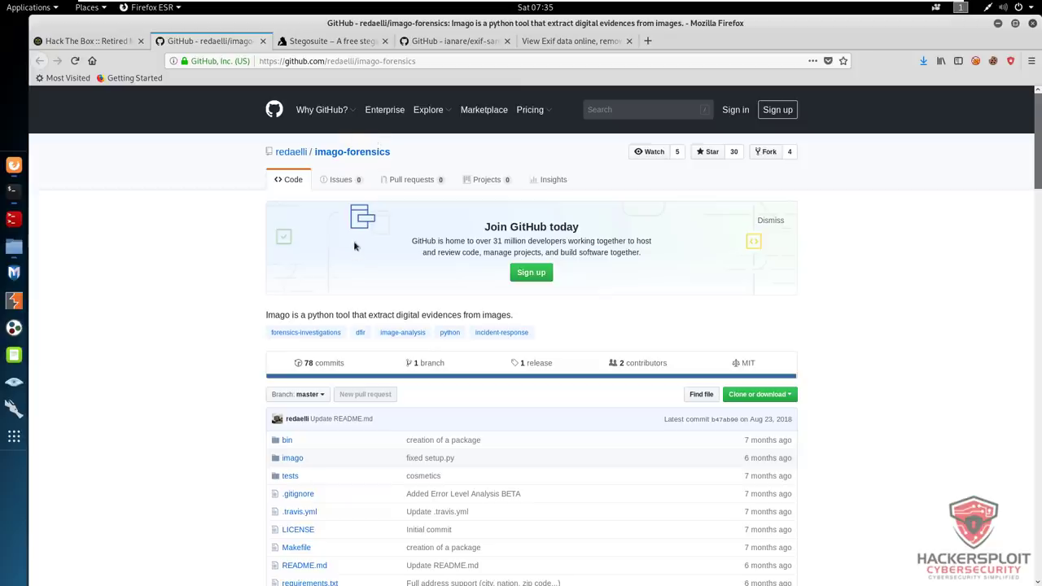
Scroll to the imago-forensics README and highlight the phrases about extracting evidences and exporting to CSV.
scroll(326, 271, down, 3)
scroll(325, 271, down, 9)
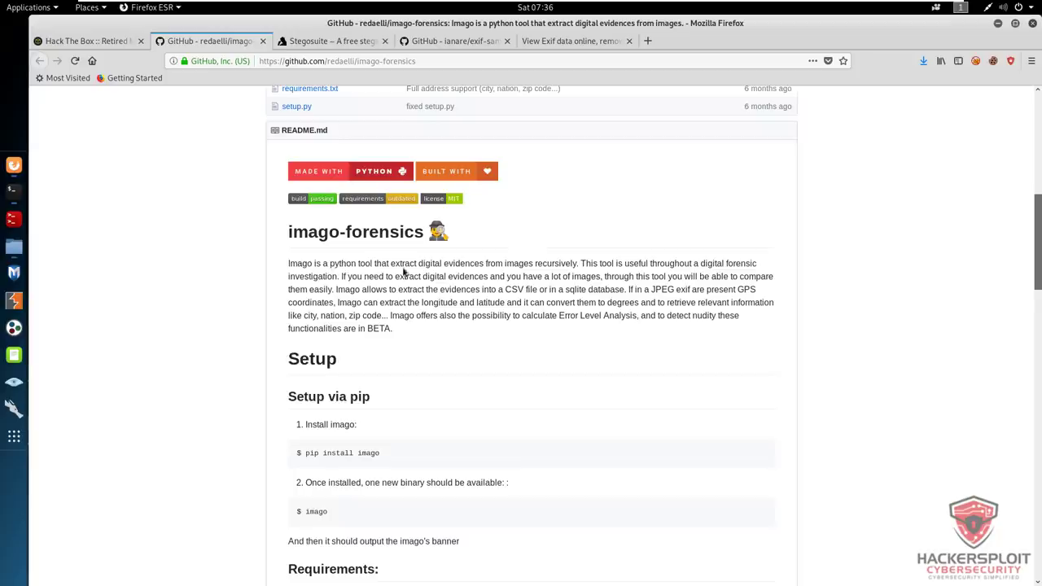
double_click(443, 263)
click(480, 267)
drag(394, 282, 513, 281)
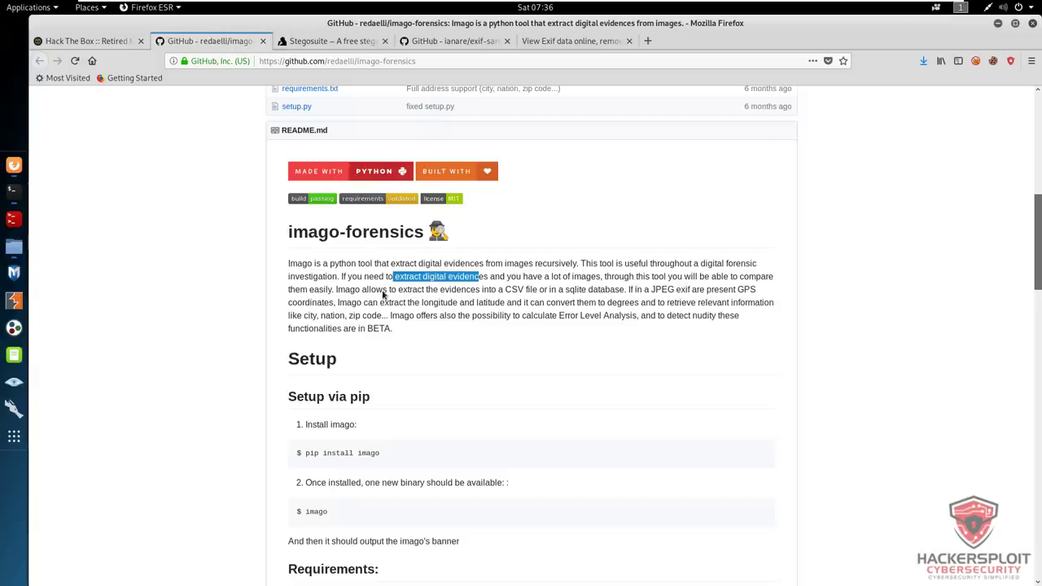
drag(337, 290, 626, 297)
click(572, 293)
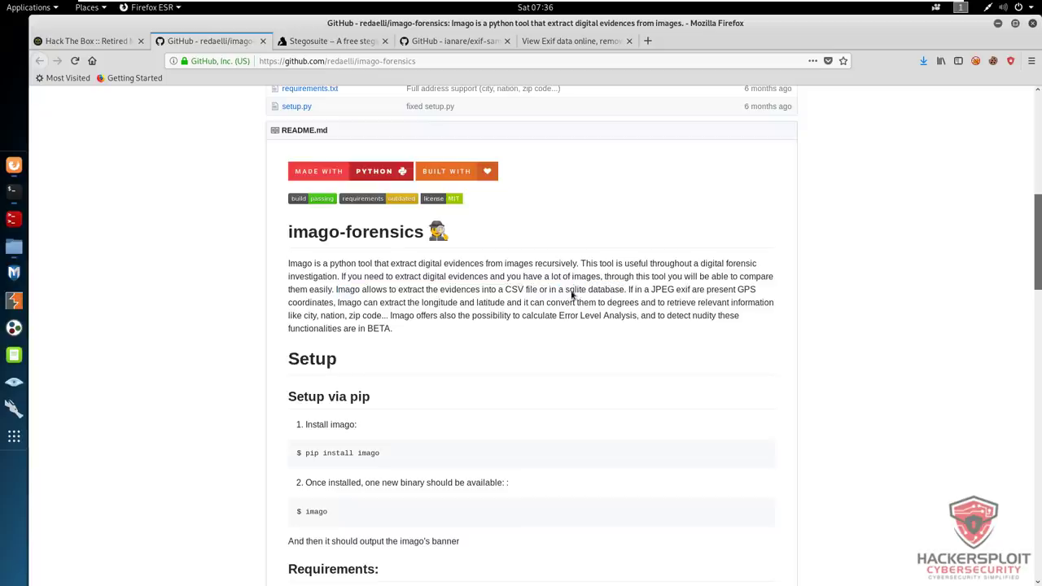
Highlight 'sqlite database', GPS data in JPEG exif, and coordinate-to-degrees conversion, then scroll to Setup via pip.
double_click(575, 291)
click(575, 291)
double_click(575, 291)
drag(620, 293, 627, 293)
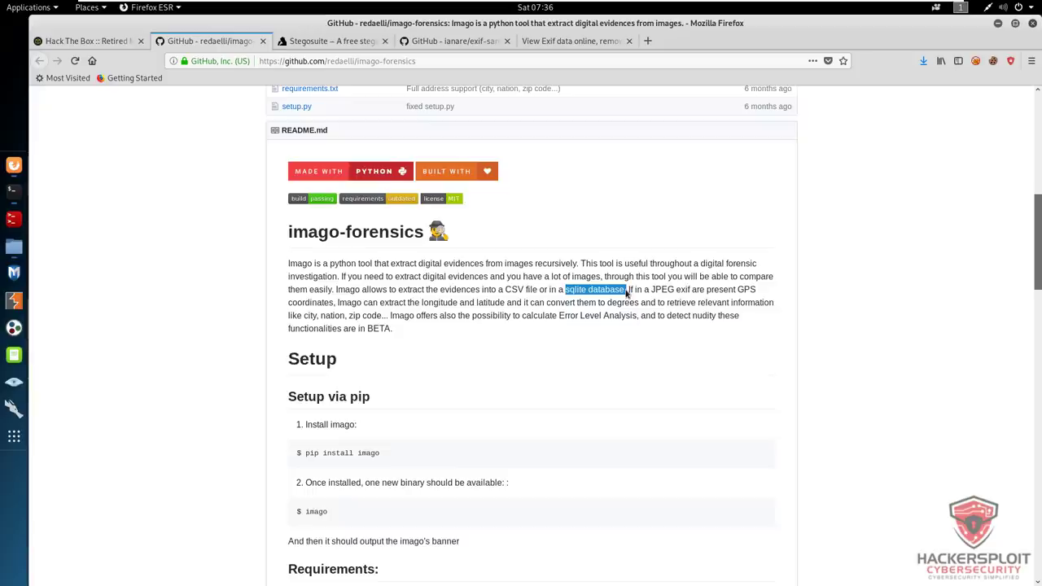
drag(629, 294, 754, 291)
click(617, 294)
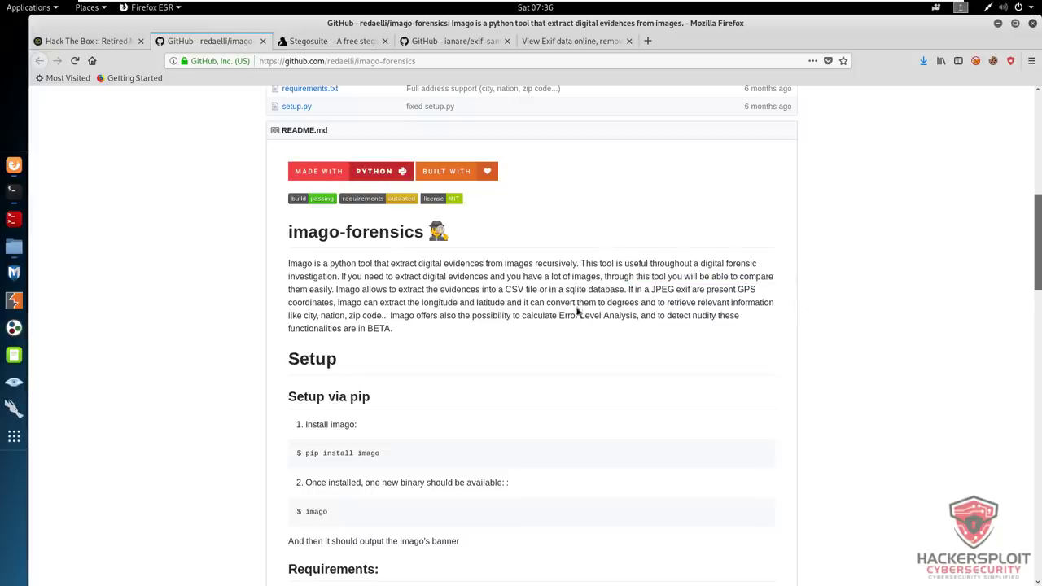
drag(577, 303, 698, 303)
click(489, 318)
scroll(440, 332, down, 3)
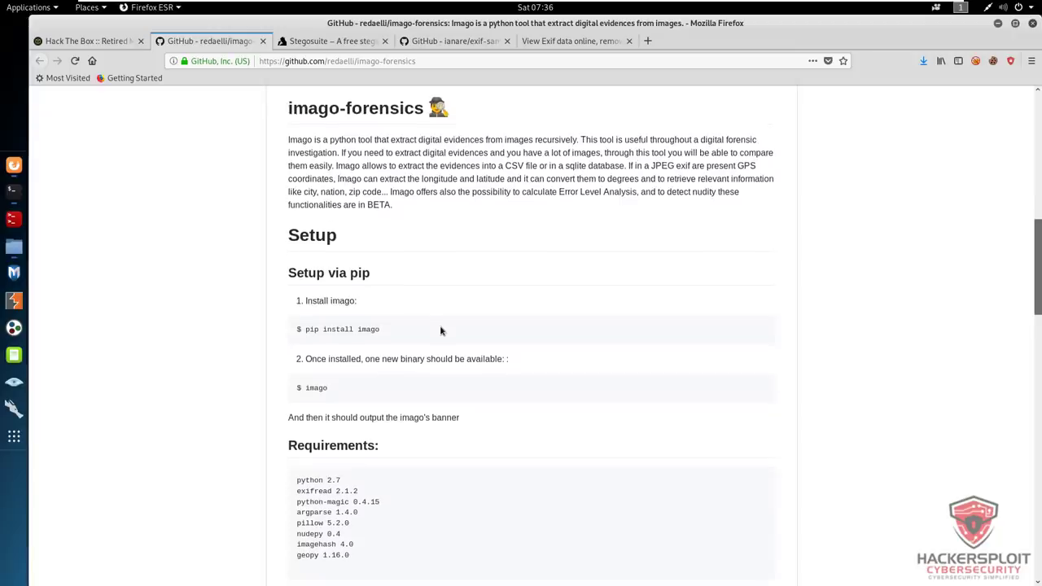
scroll(440, 328, down, 3)
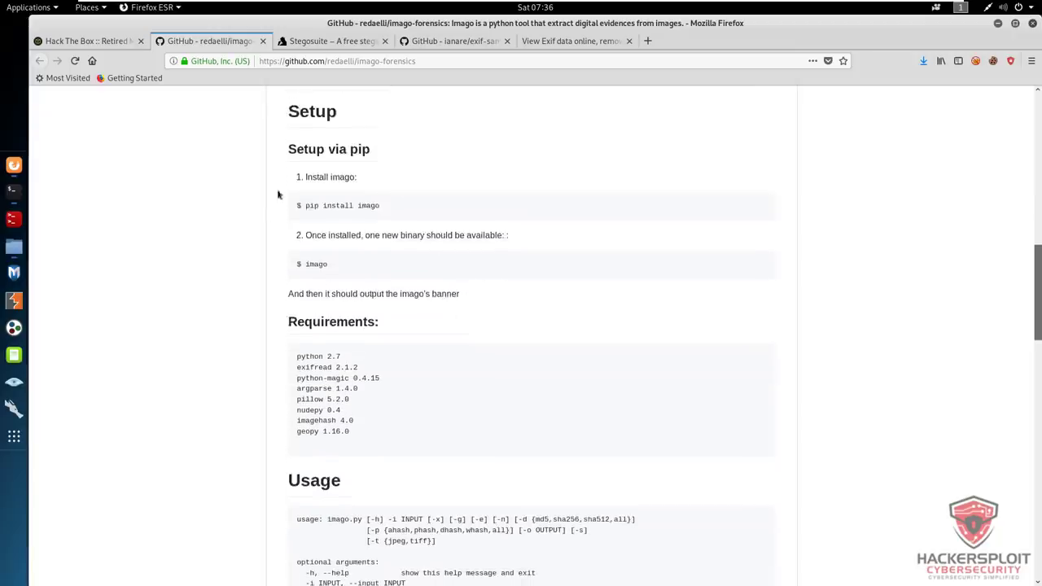
drag(307, 206, 381, 210)
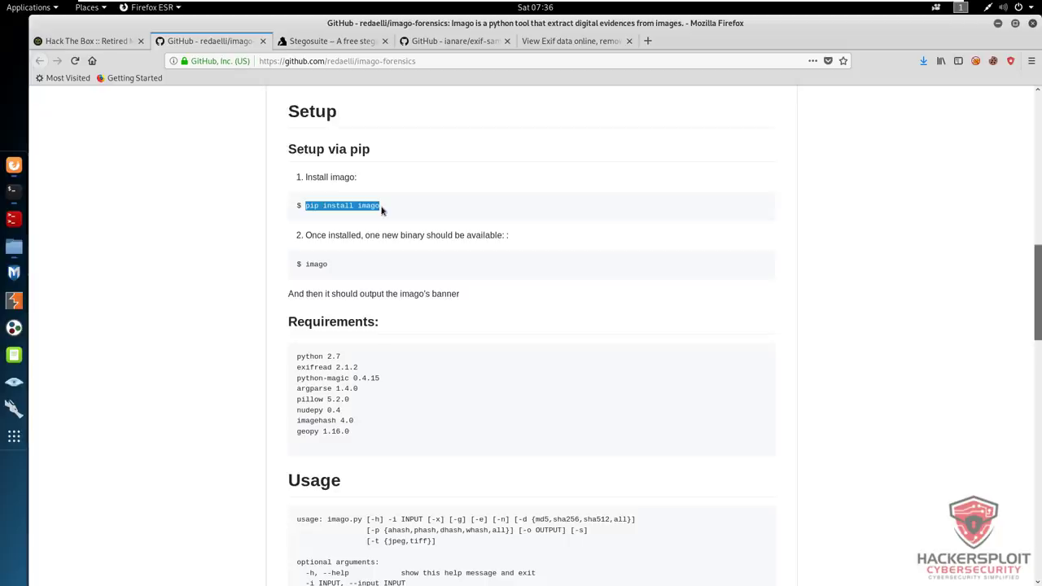
click(404, 354)
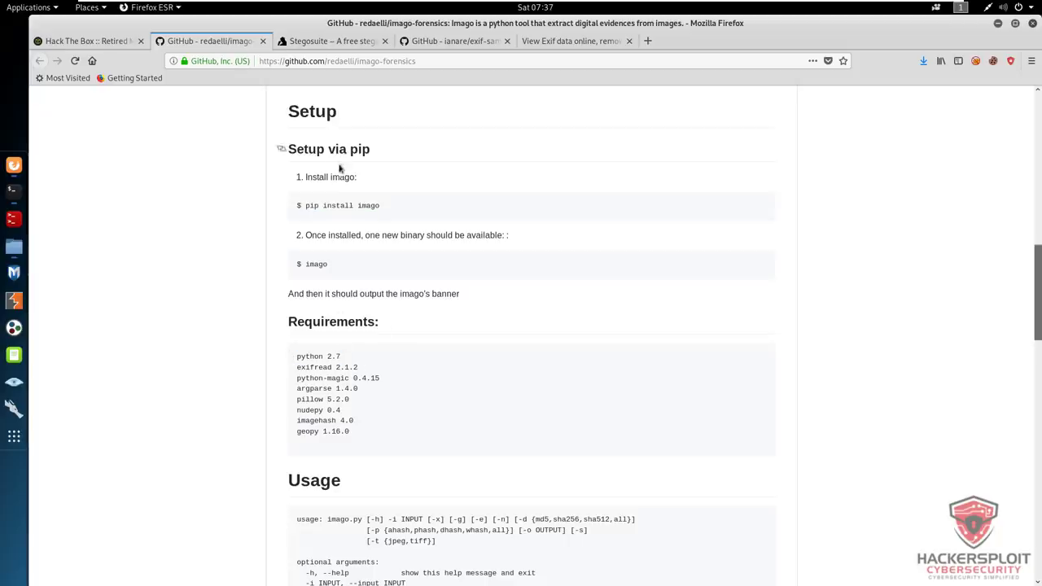
drag(305, 206, 385, 207)
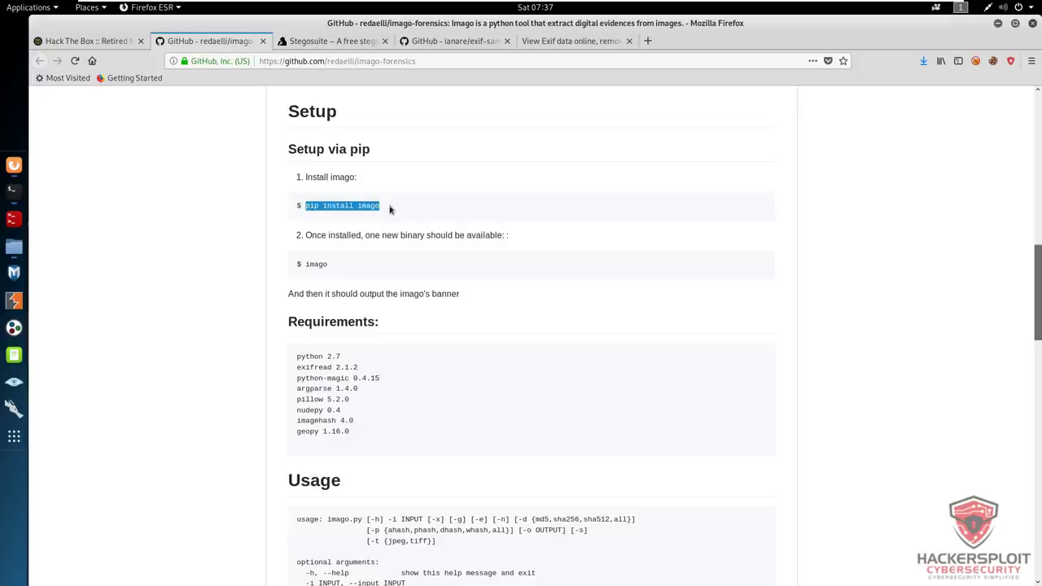
mouse_move(337, 272)
mouse_down()
mouse_move(299, 269)
mouse_move(331, 273)
mouse_up()
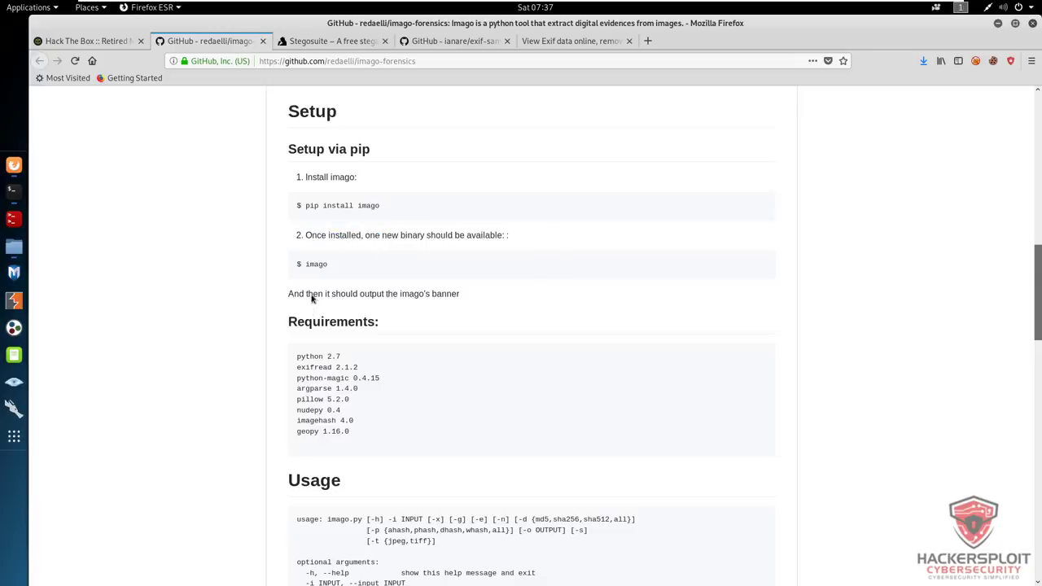
scroll(312, 297, down, 7)
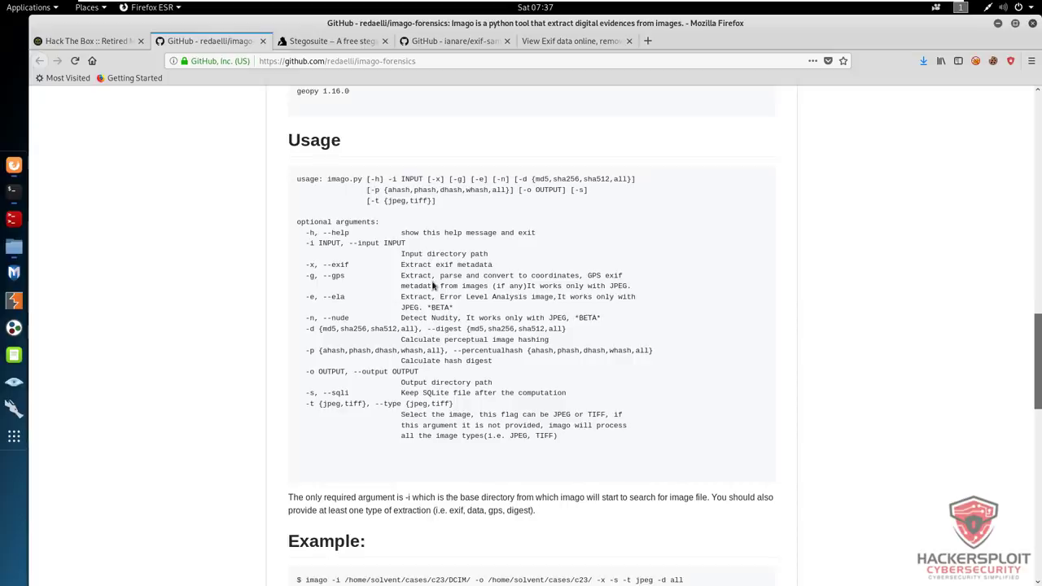
scroll(432, 285, up, 9)
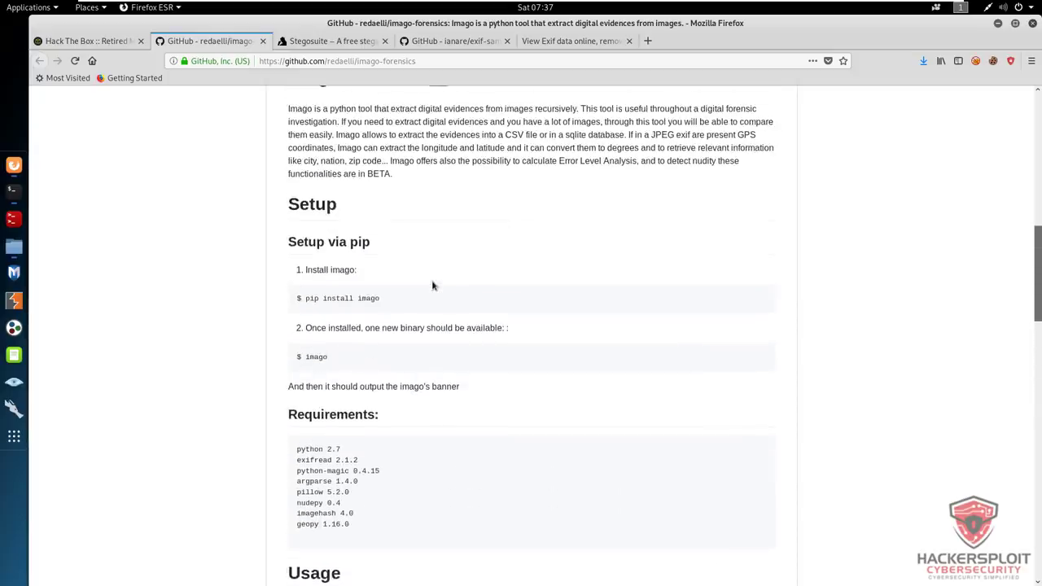
On the exif-samples tab, highlight the README line about sample images, then open the jpg folder.
click(421, 45)
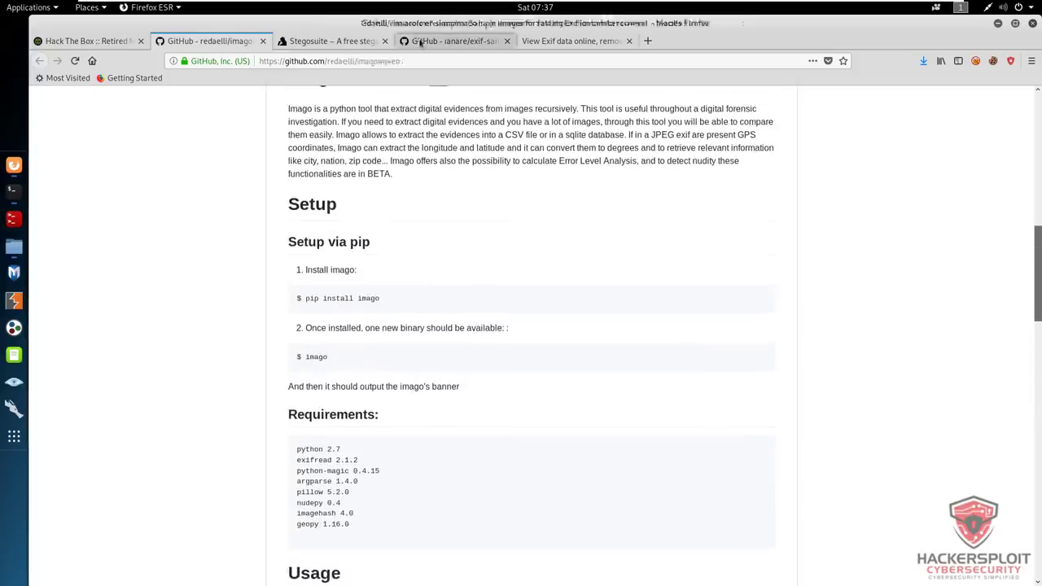
mouse_move(402, 121)
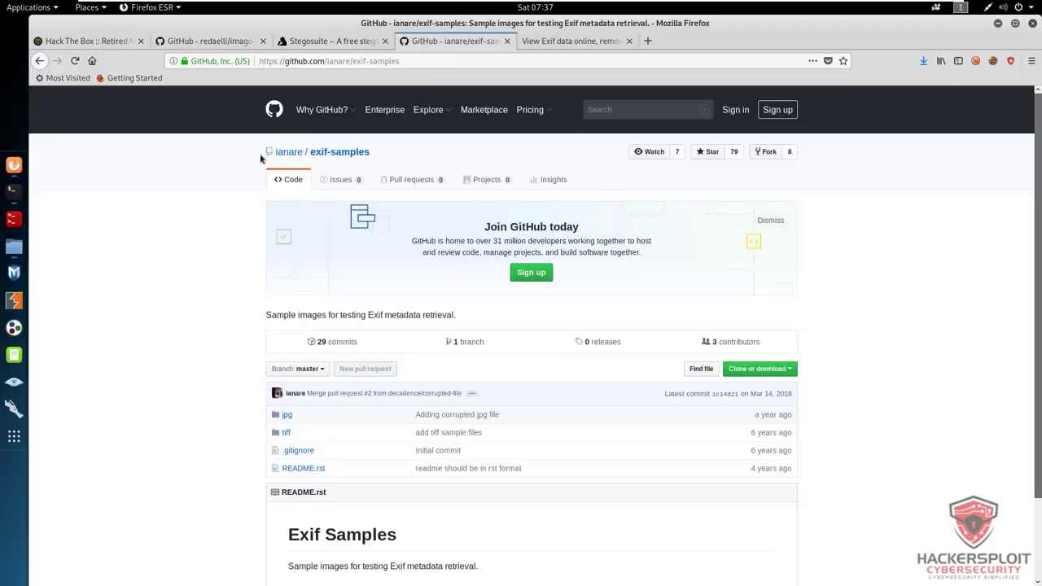
scroll(456, 187, down, 2)
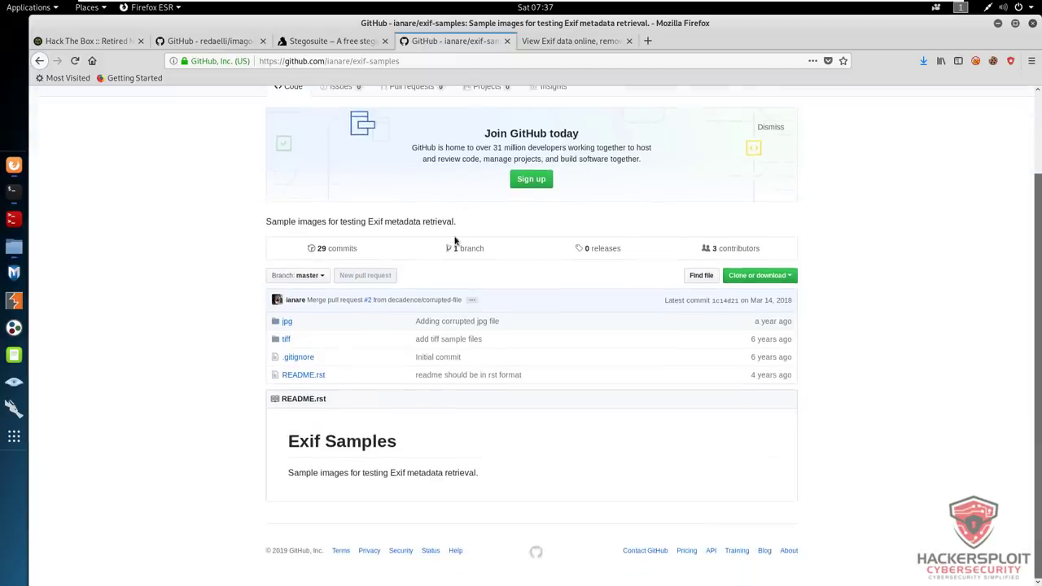
scroll(448, 212, up, 2)
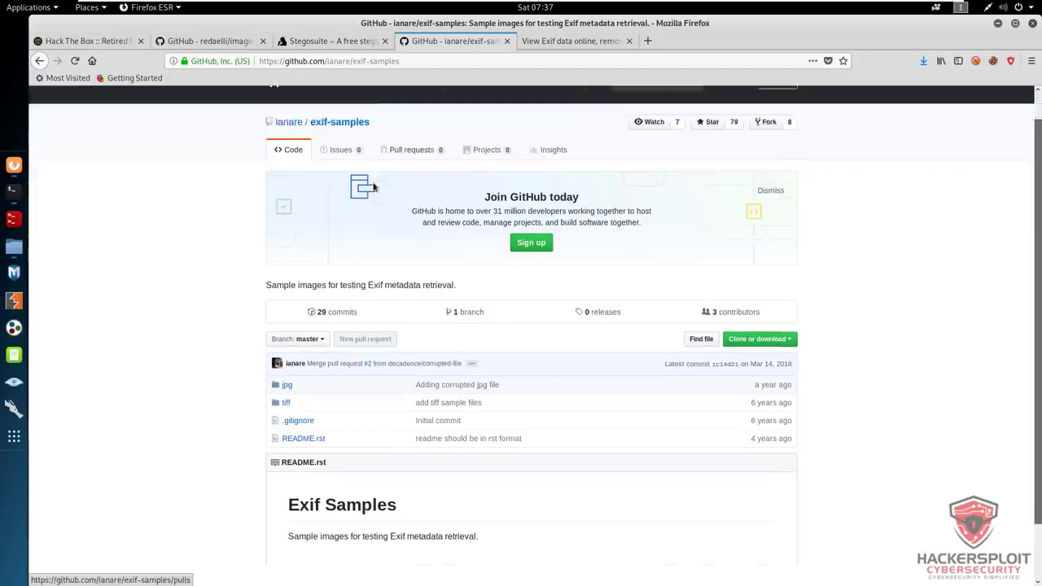
scroll(371, 189, down, 2)
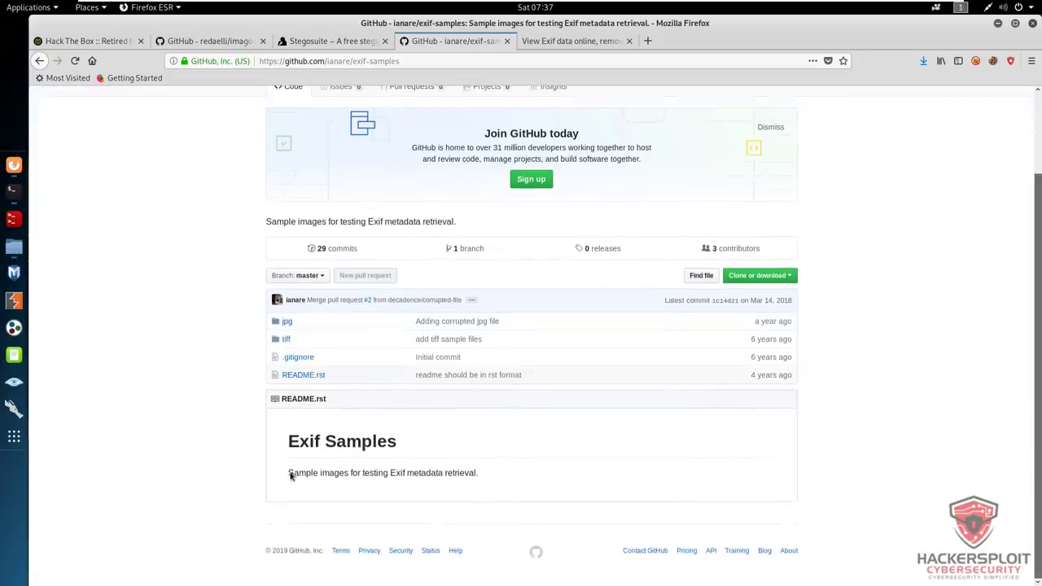
drag(289, 476, 475, 474)
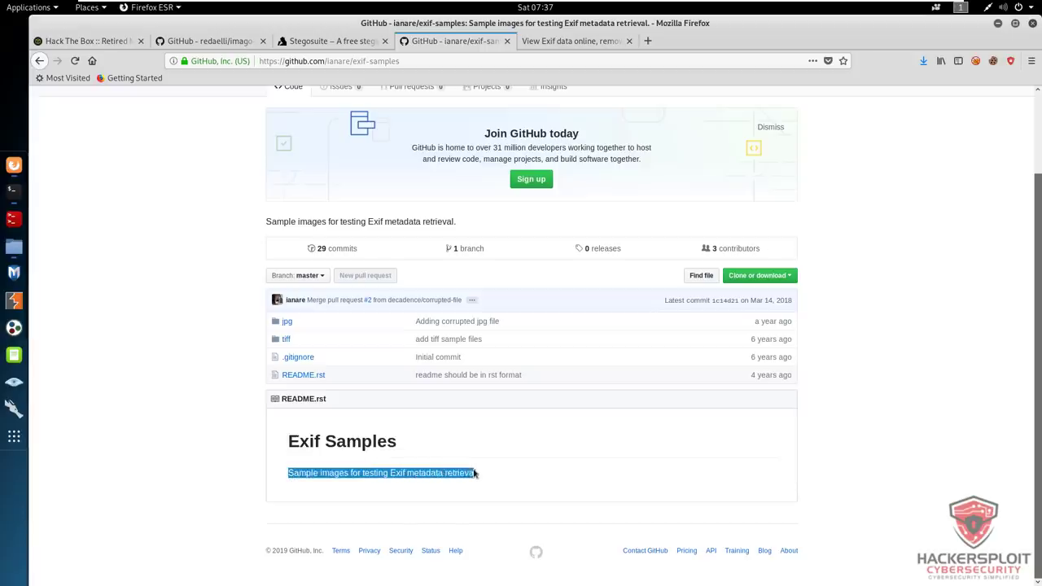
click(479, 472)
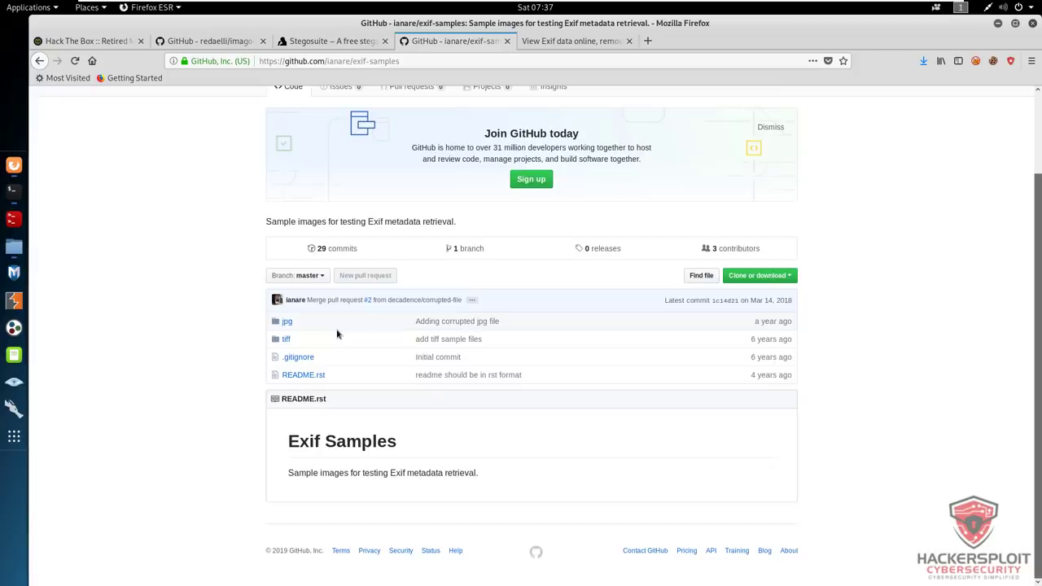
click(287, 322)
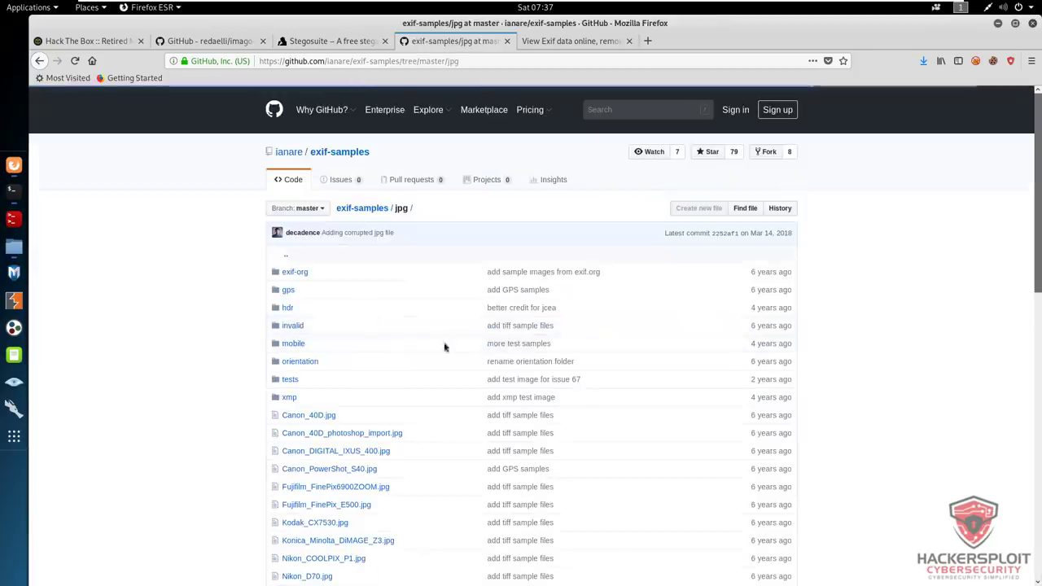
Minimize Firefox and reposition the Canon_40D.jpg icon on the desktop.
scroll(327, 349, down, 1)
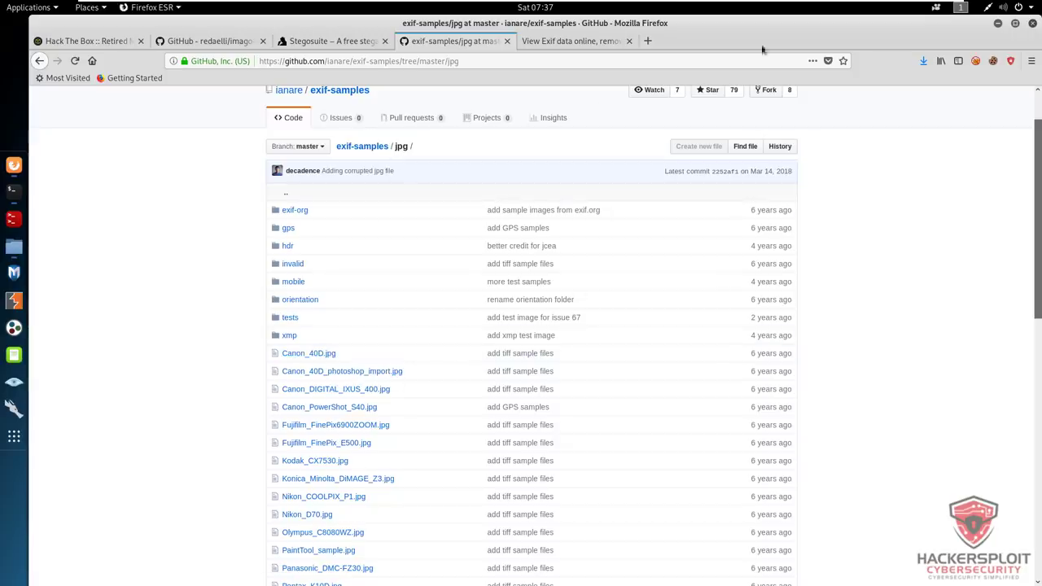
click(1000, 25)
drag(340, 92, 340, 153)
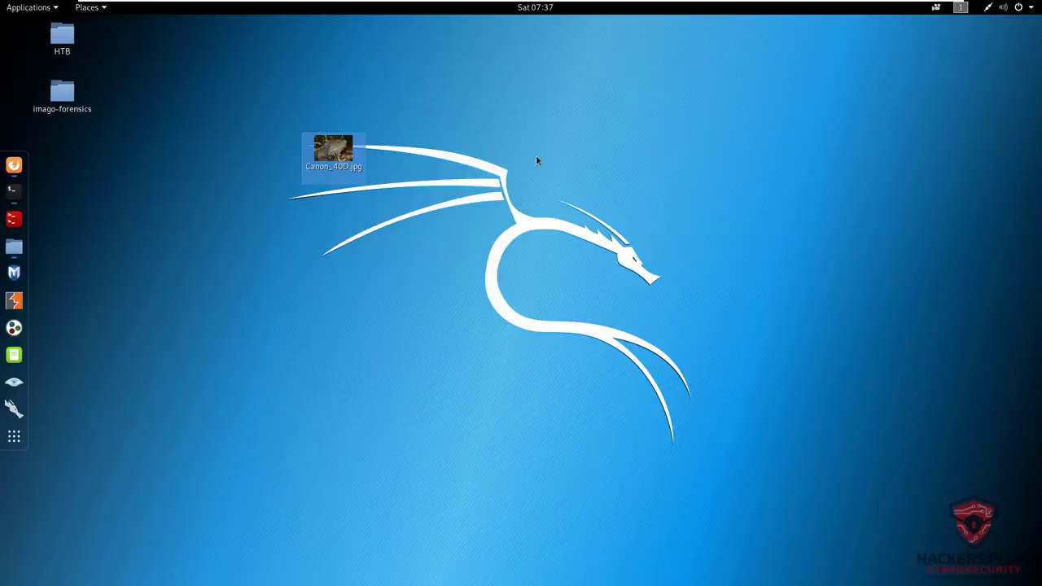
double_click(366, 174)
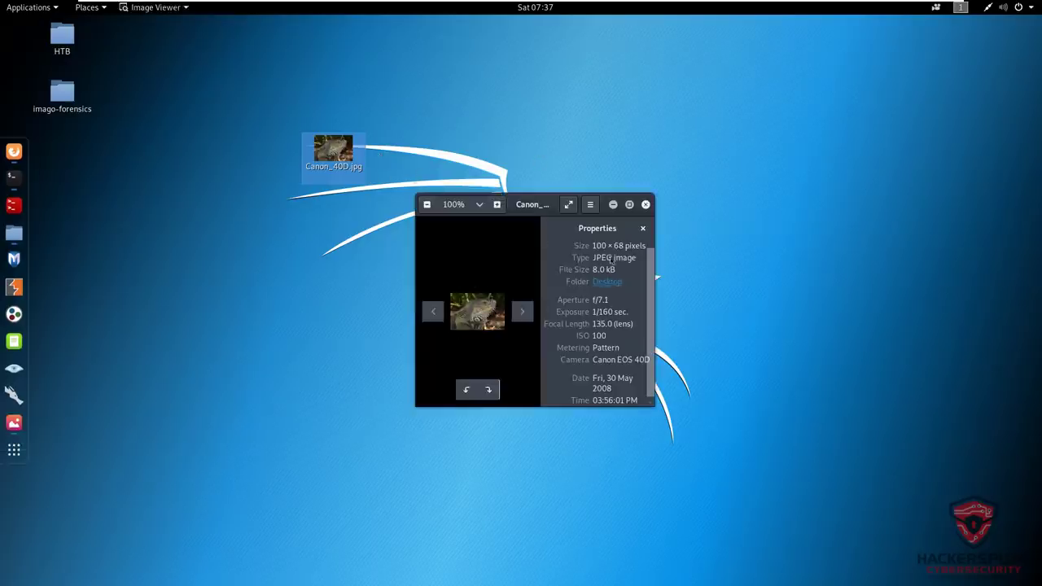
click(645, 205)
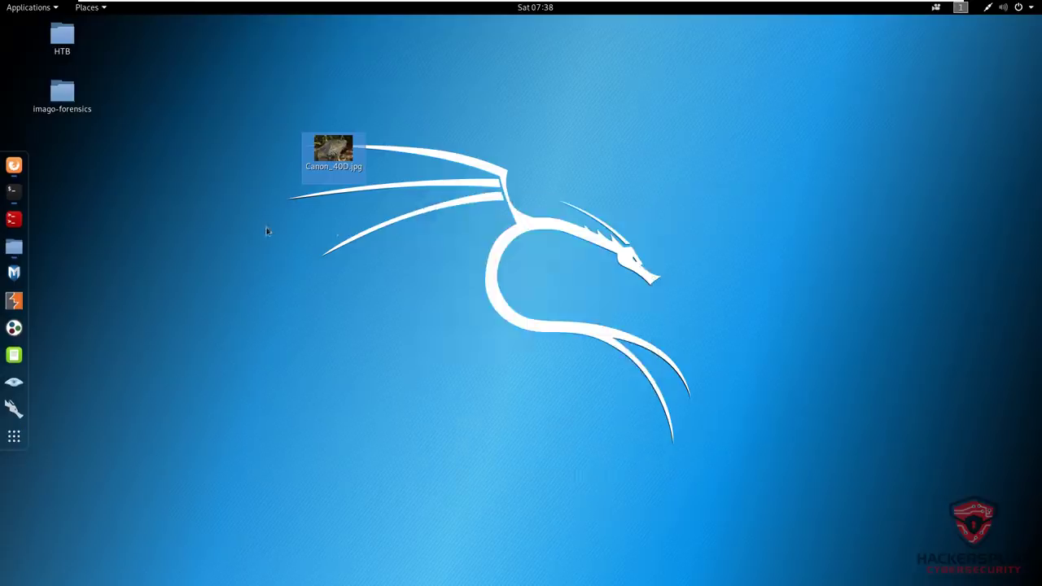
right_click(256, 228)
click(230, 221)
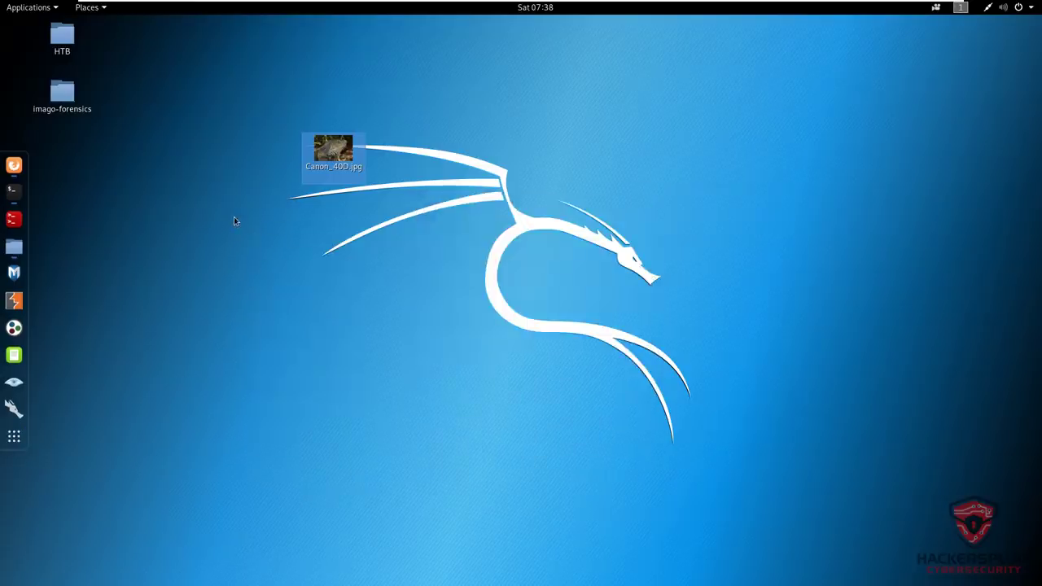